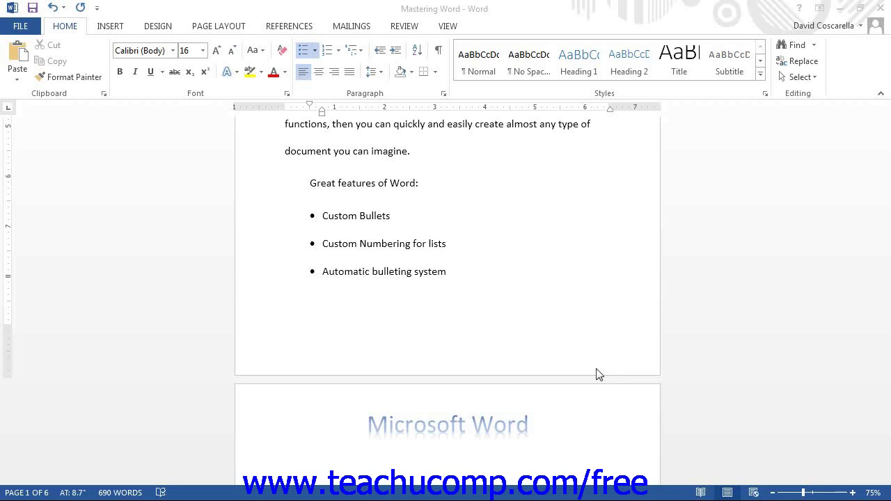
# Step: Place the cursor at the end of the three-item list and show the bullet library
pyautogui.click(69, 29)
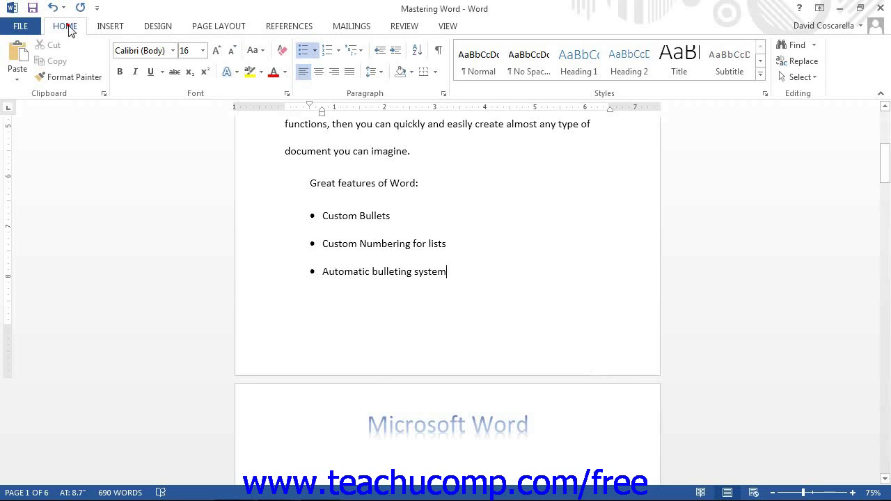
pyautogui.click(315, 51)
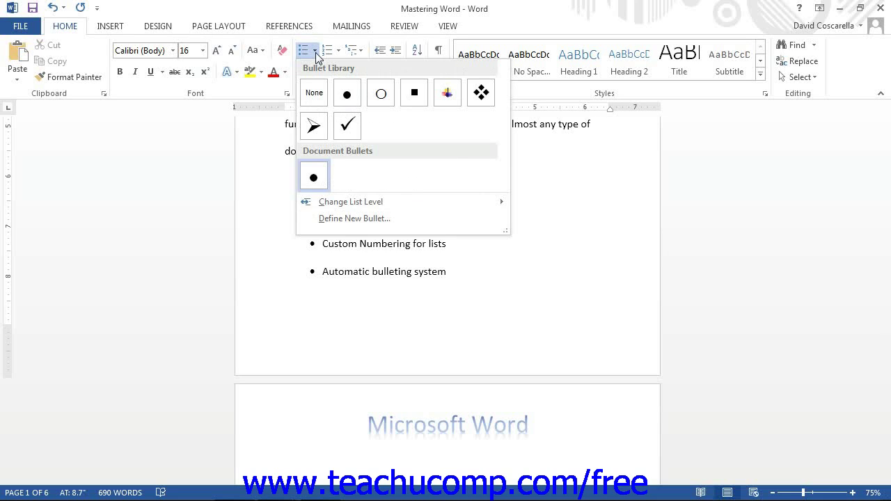
# Step: Begin a custom bullet in Define New Bullet and bring up the Symbol chooser
pyautogui.click(355, 218)
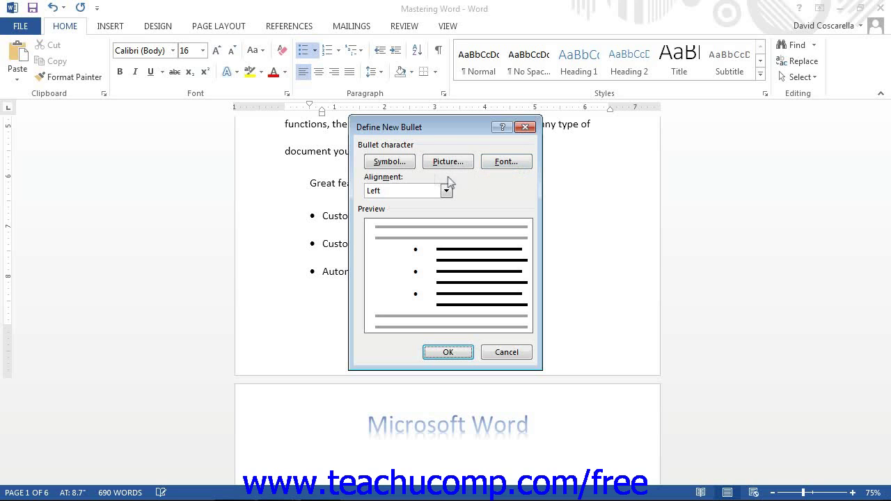
pyautogui.click(387, 165)
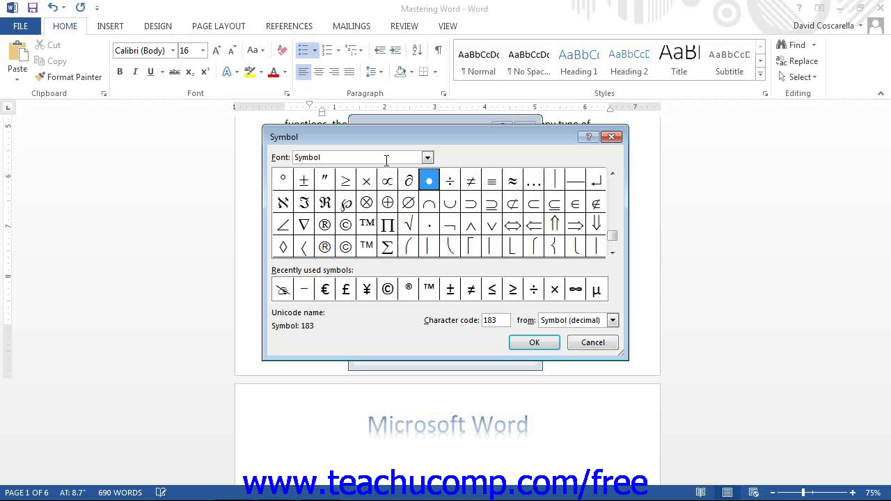
# Step: Browse the Wingdings fonts, then pick the Webdings key glyph (code 209) as the bullet
pyautogui.click(428, 158)
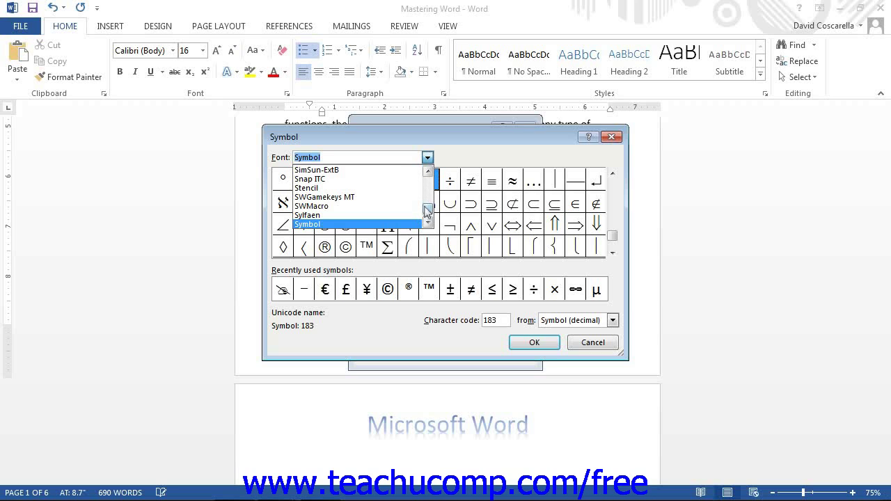
pyautogui.moveTo(428, 209); pyautogui.dragTo(427, 216)
pyautogui.click(380, 205)
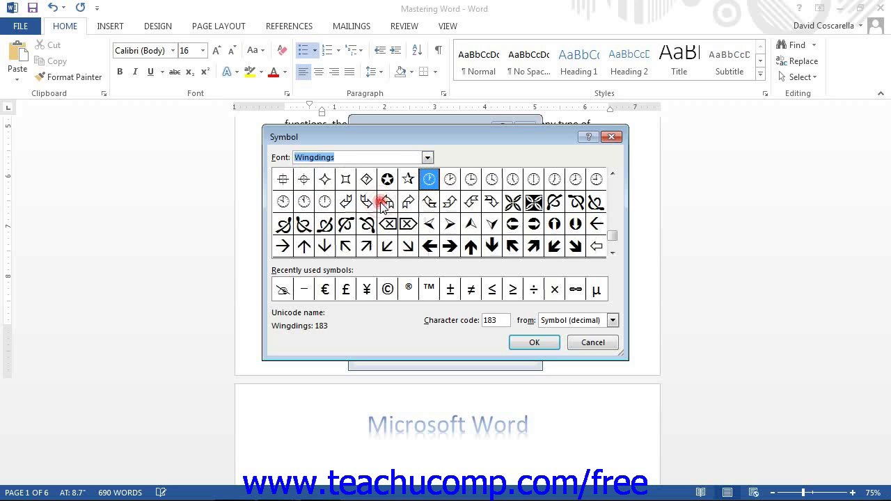
pyautogui.click(427, 158)
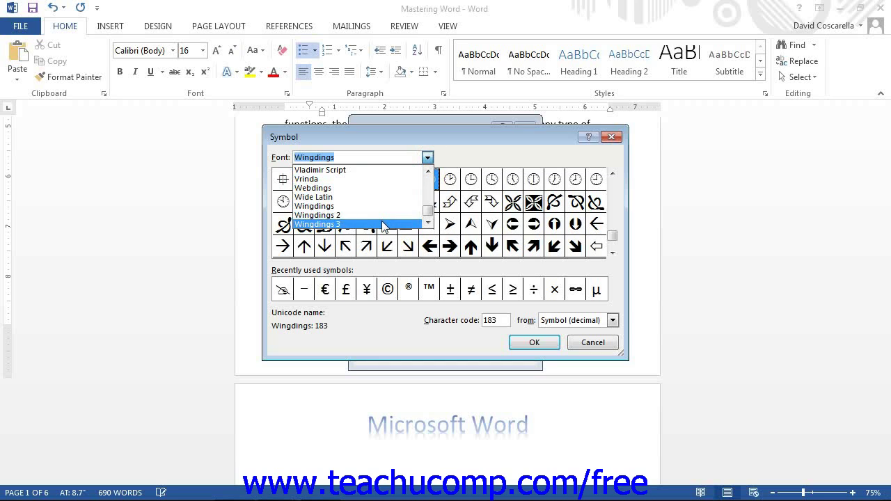
pyautogui.click(382, 225)
pyautogui.click(427, 158)
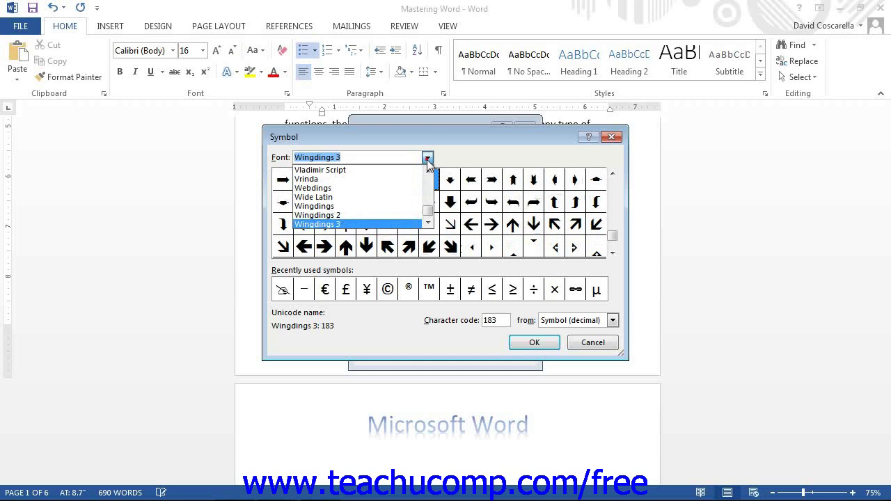
pyautogui.click(404, 188)
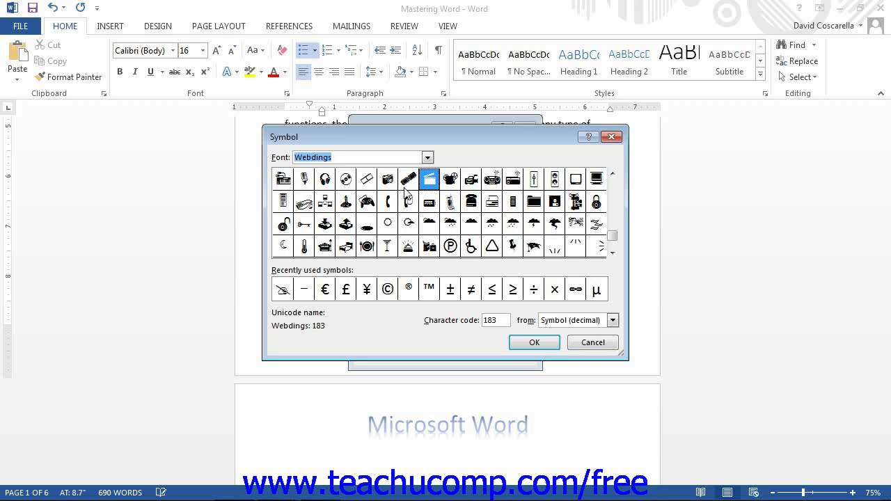
pyautogui.click(307, 226)
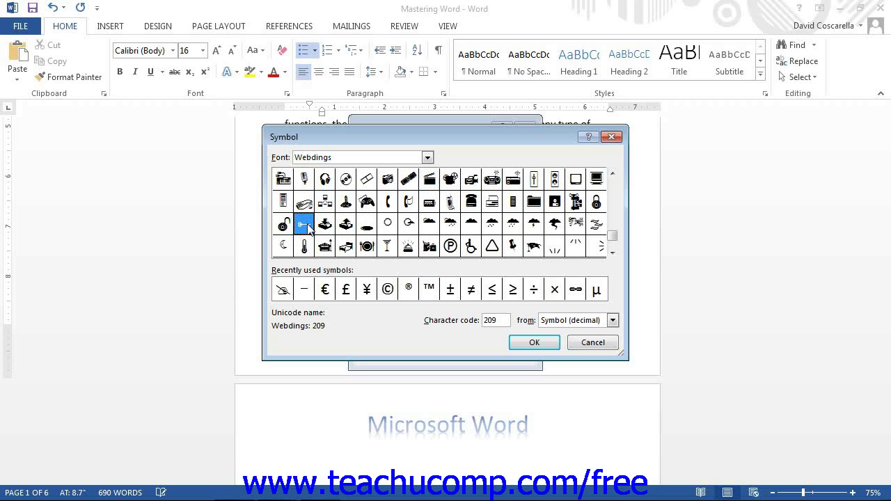
pyautogui.click(530, 343)
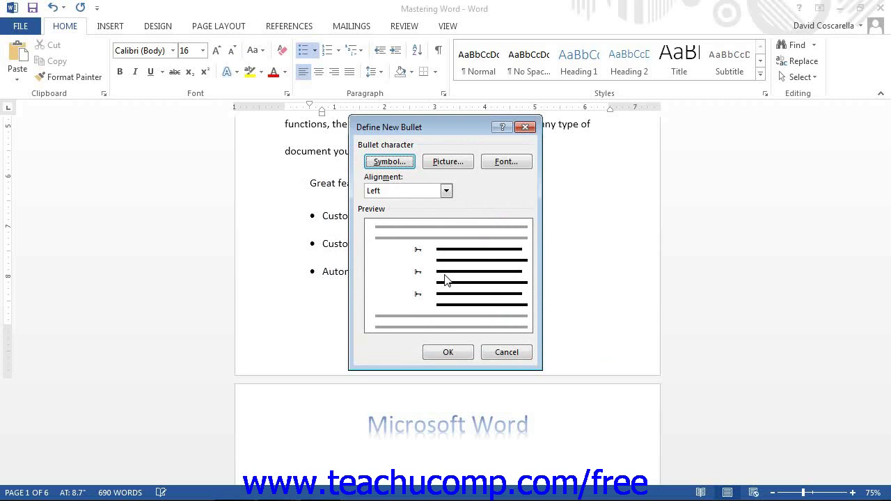
pyautogui.click(460, 165)
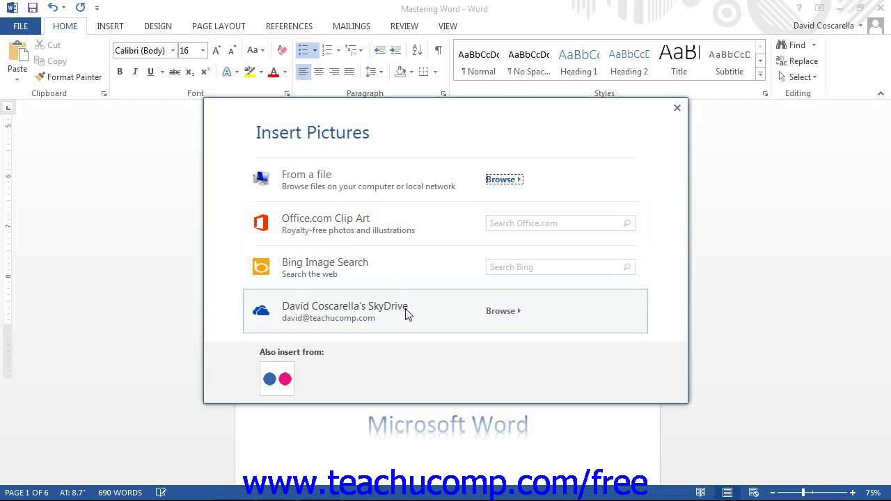
pyautogui.click(677, 109)
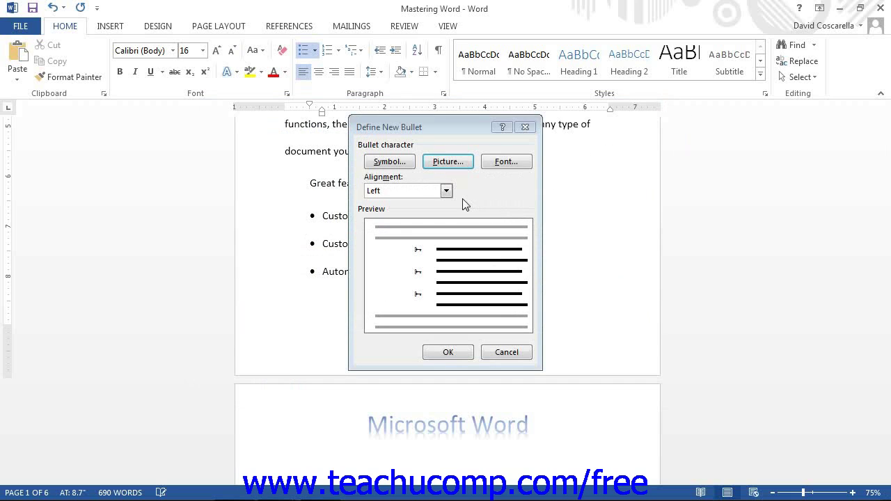
# Step: Give the Webdings key bullet a dark red font color
pyautogui.click(493, 165)
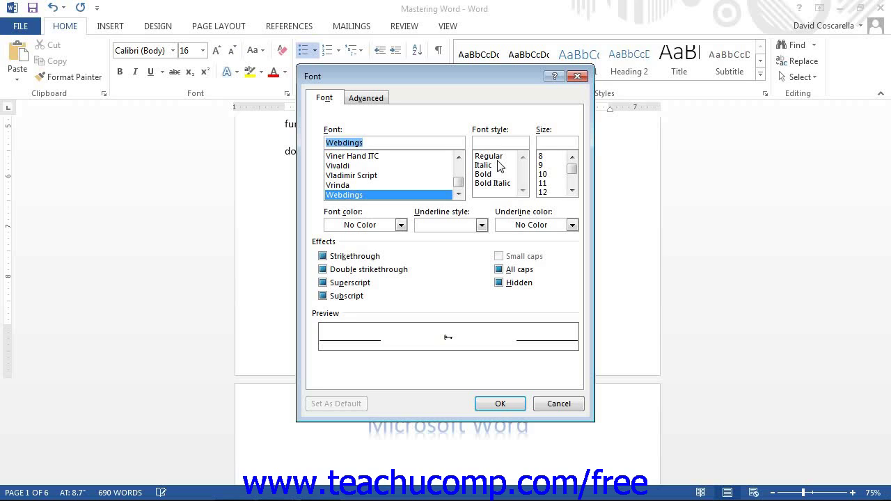
pyautogui.click(401, 224)
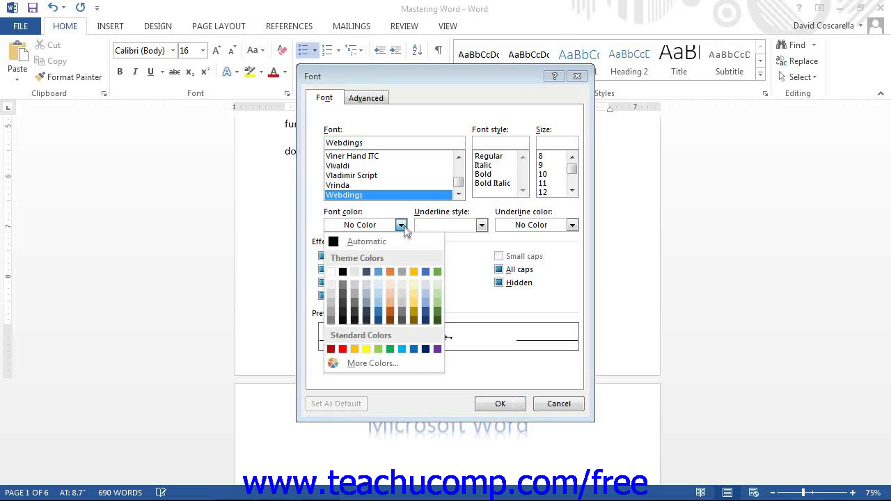
pyautogui.click(331, 349)
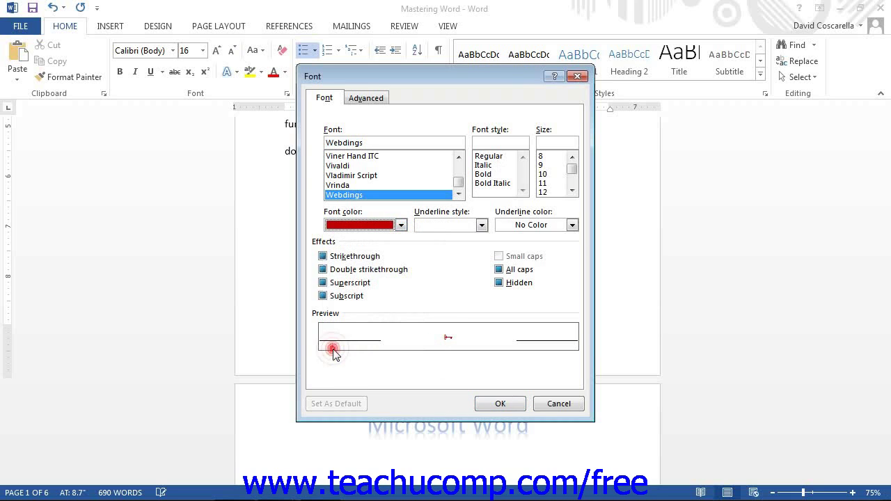
pyautogui.click(498, 402)
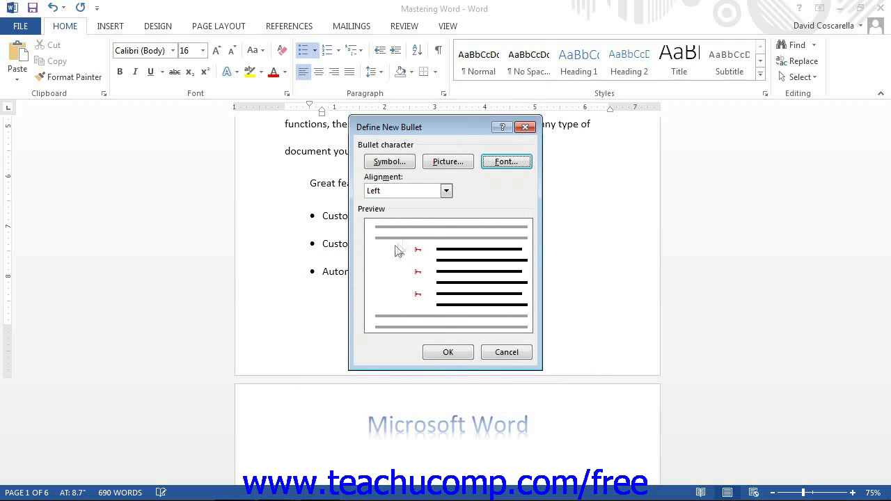
# Step: Center the red key bullet, apply it to the list, and show the Numbering Library
pyautogui.click(446, 191)
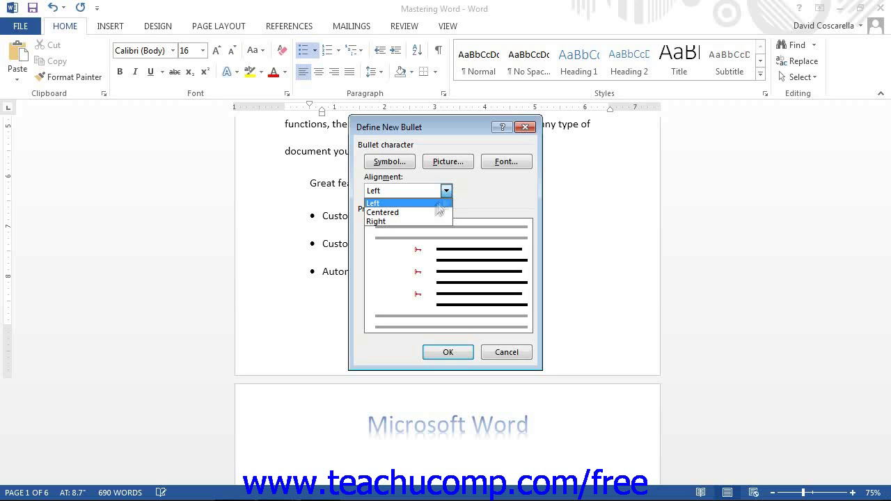
pyautogui.click(428, 212)
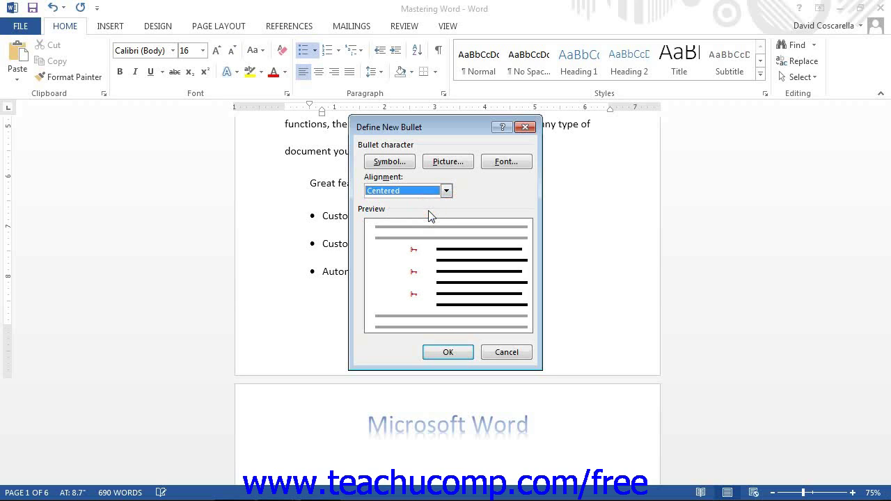
pyautogui.click(453, 353)
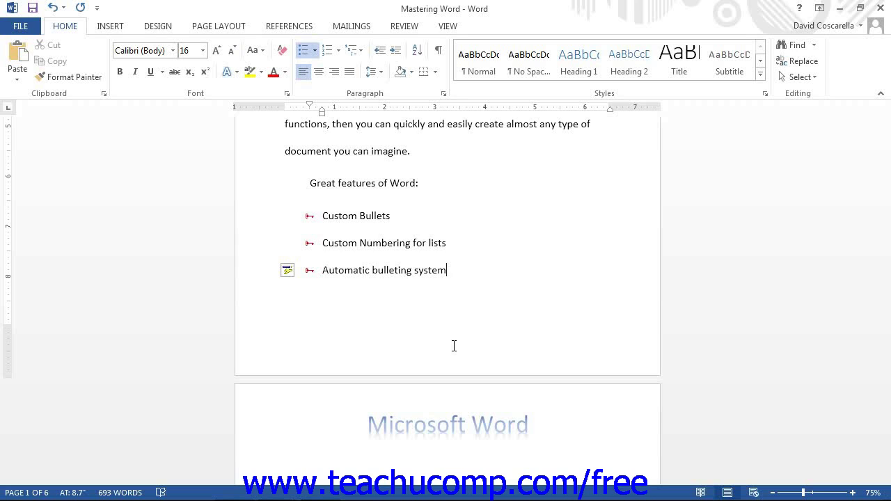
pyautogui.click(339, 51)
pyautogui.click(339, 50)
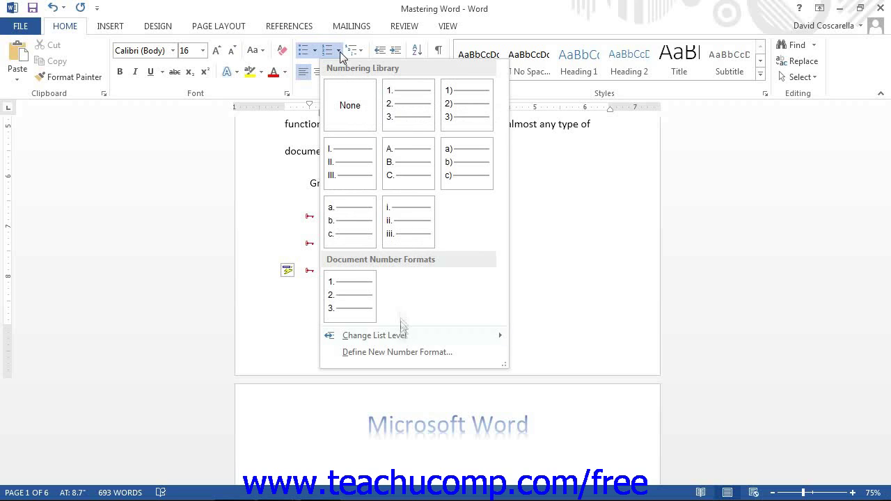
# Step: Define a new number format using the I, II, III Roman numeral style
pyautogui.click(404, 355)
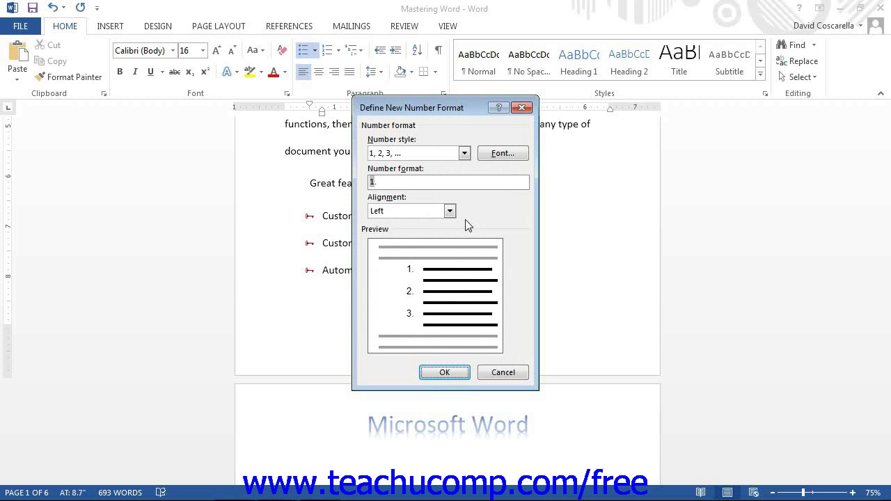
pyautogui.click(463, 153)
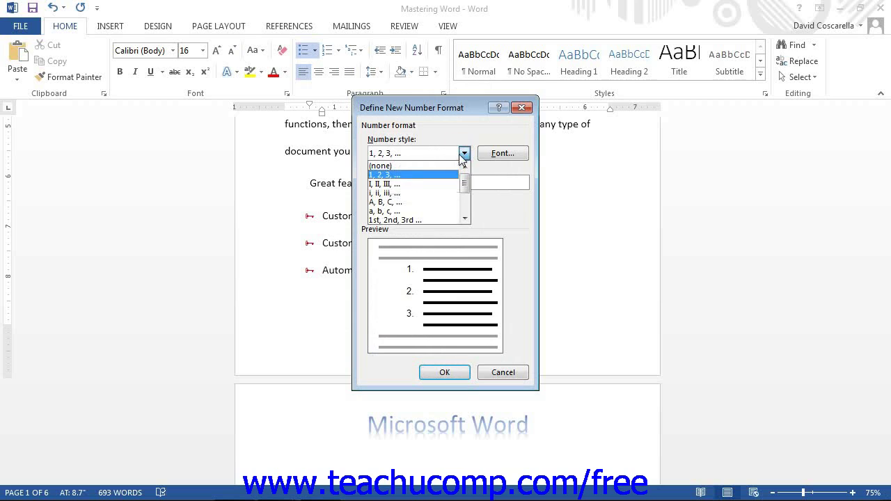
pyautogui.click(446, 183)
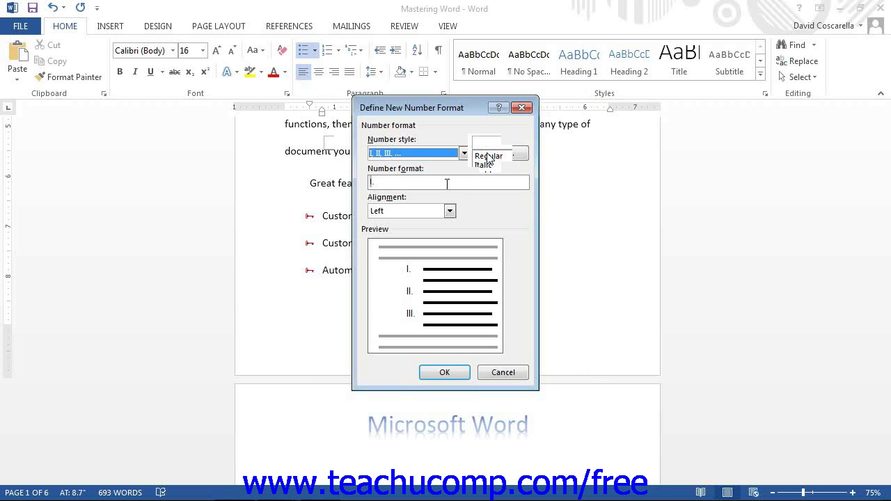
pyautogui.click(499, 153)
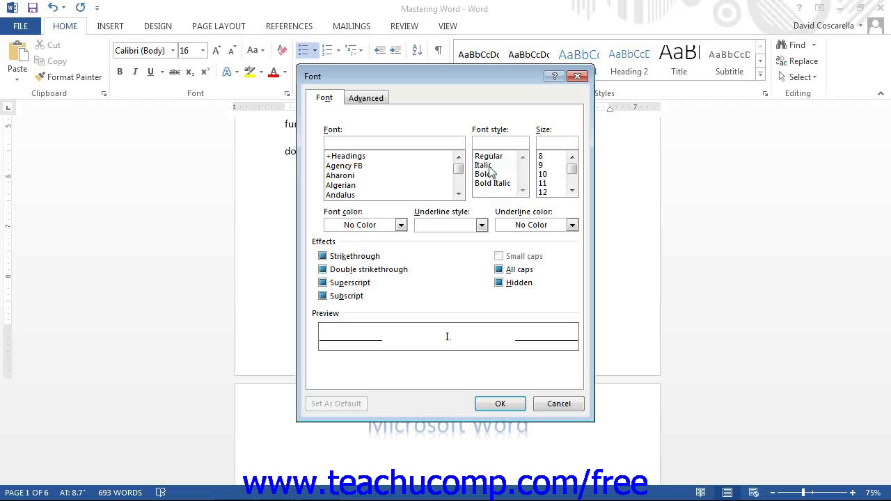
# Step: Set the Roman numerals' font style to Italic
pyautogui.click(486, 165)
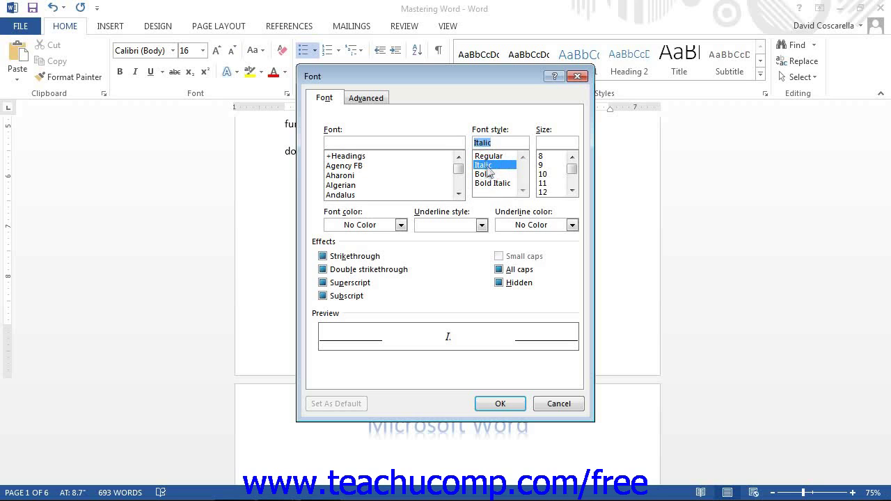
pyautogui.click(500, 404)
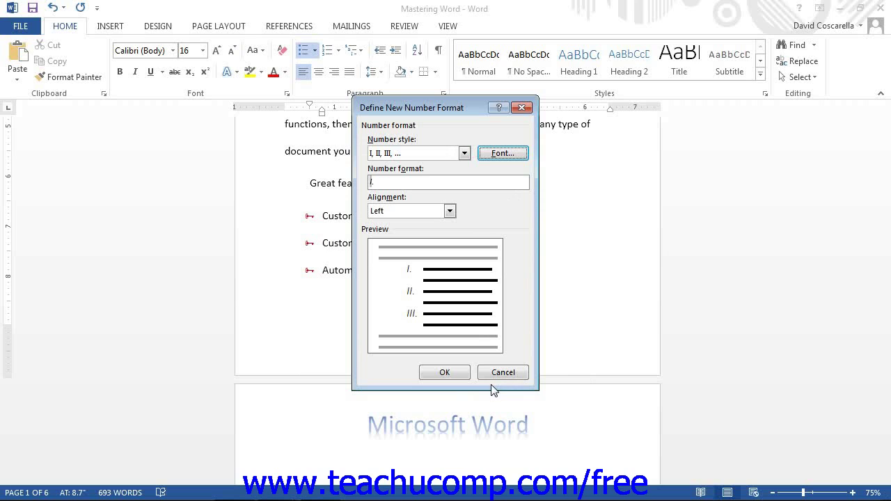
# Step: Center-align the italic Roman numerals I., II., III. and apply them to the list
pyautogui.click(461, 183)
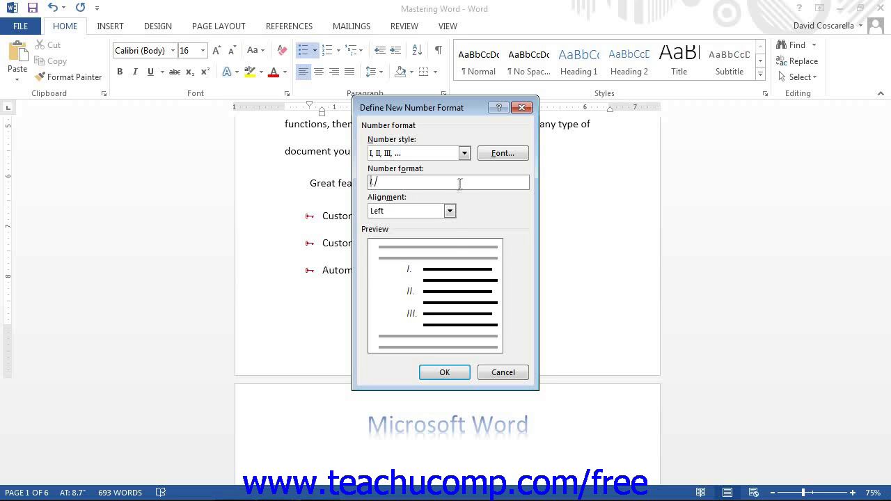
pyautogui.click(450, 211)
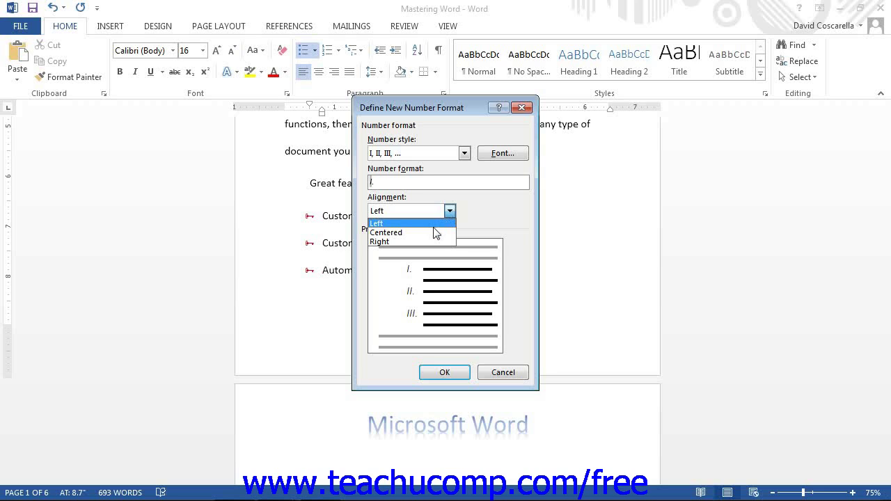
pyautogui.click(434, 233)
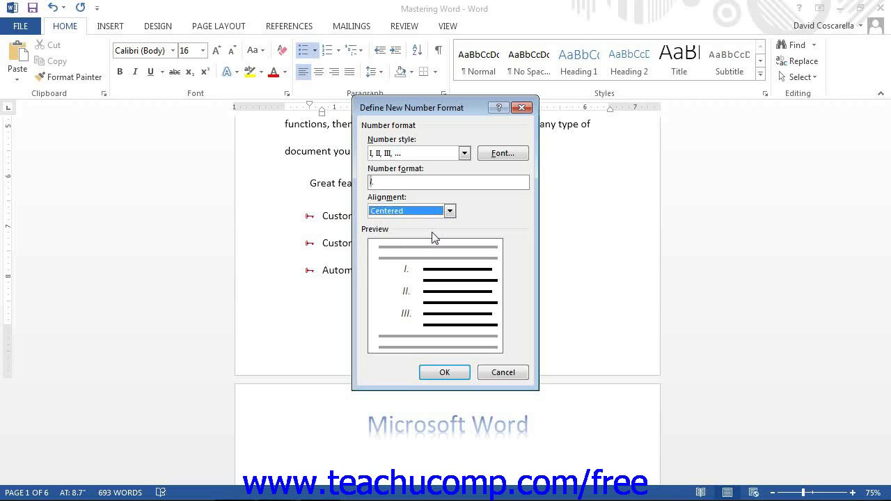
pyautogui.click(460, 379)
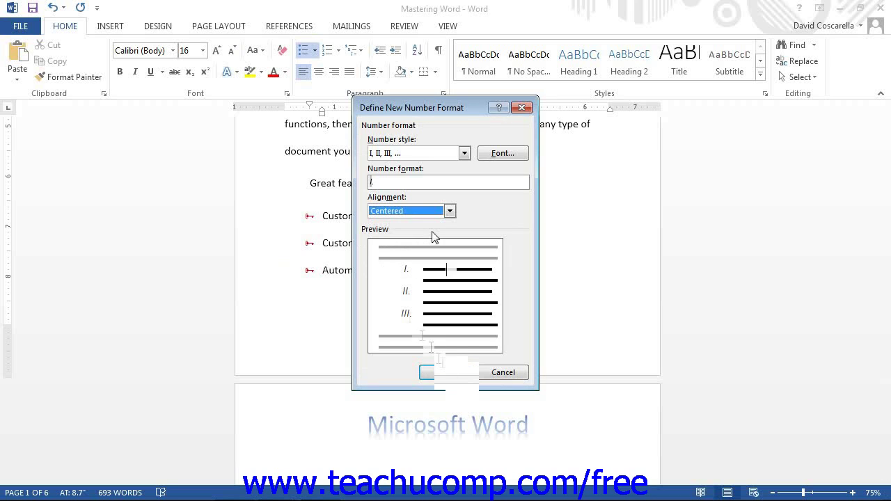
pyautogui.click(439, 372)
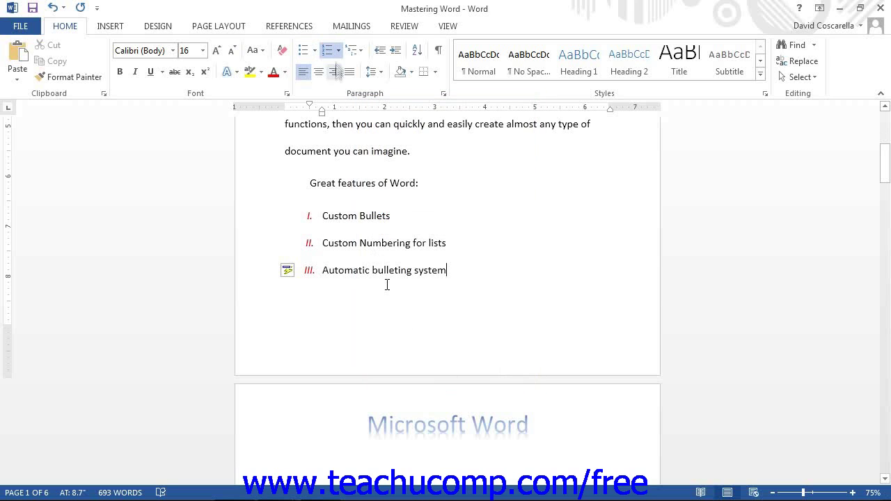
pyautogui.click(339, 51)
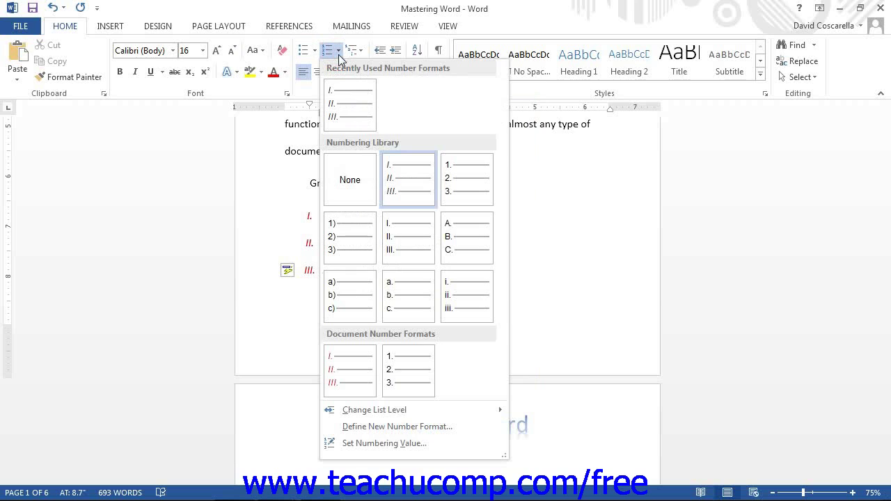